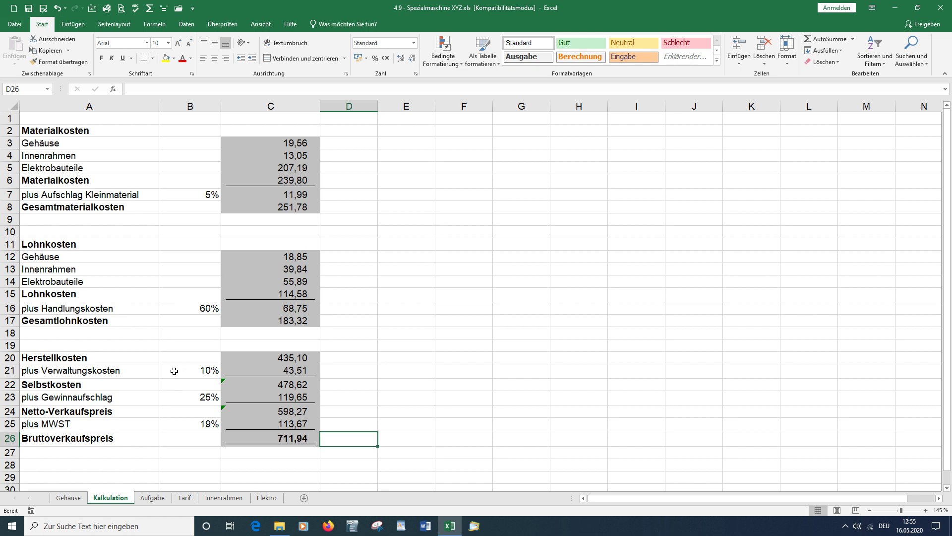
# Add the Zeichnen tab to the ribbon through Weitere Befehle… under Menüband anpassen
pyautogui.click(194, 8)
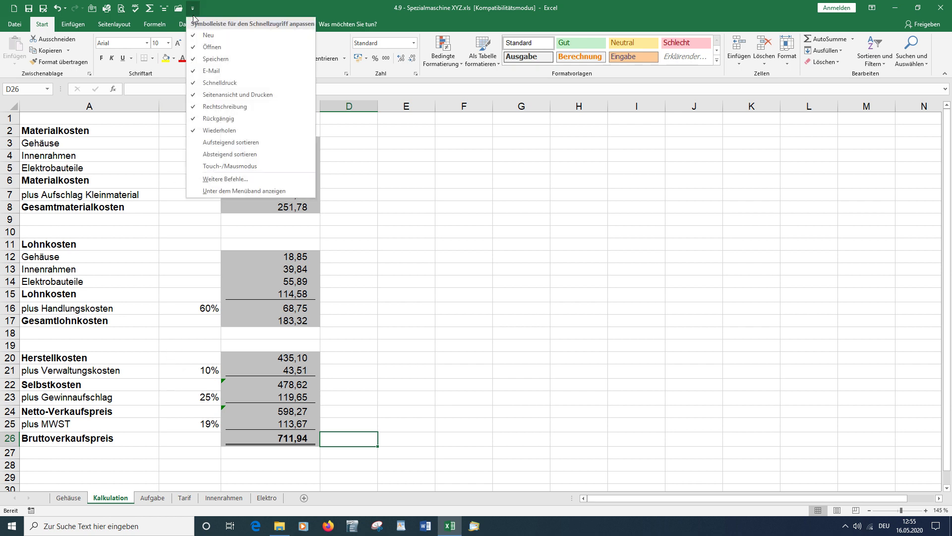
pyautogui.click(225, 179)
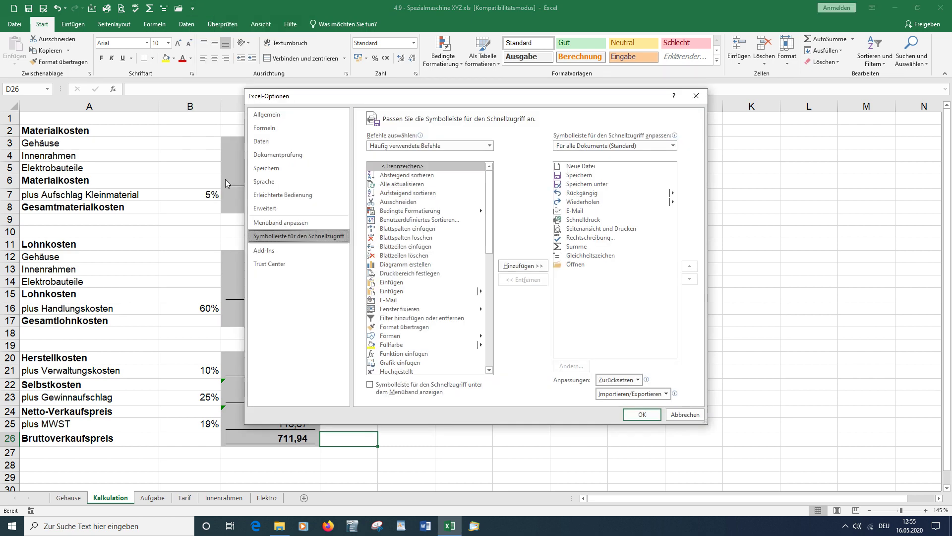
pyautogui.click(282, 226)
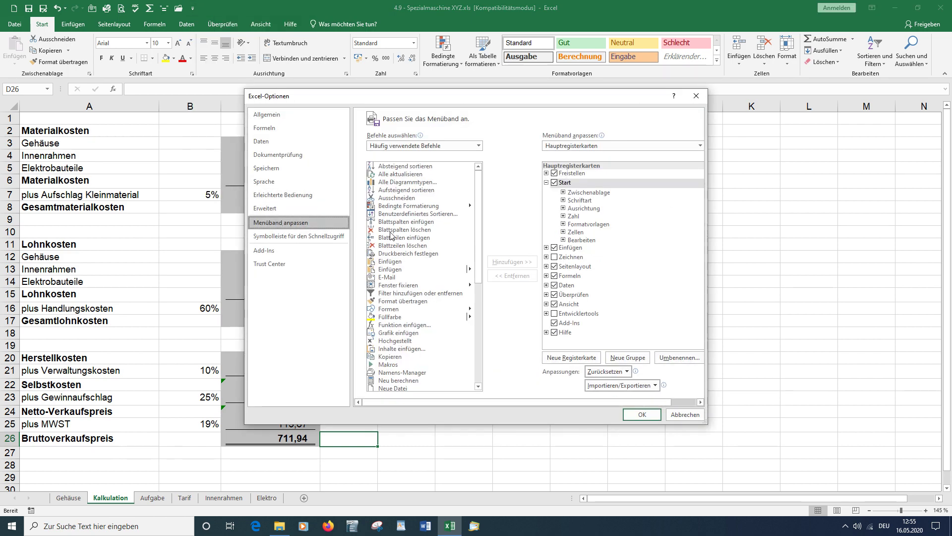
pyautogui.click(554, 257)
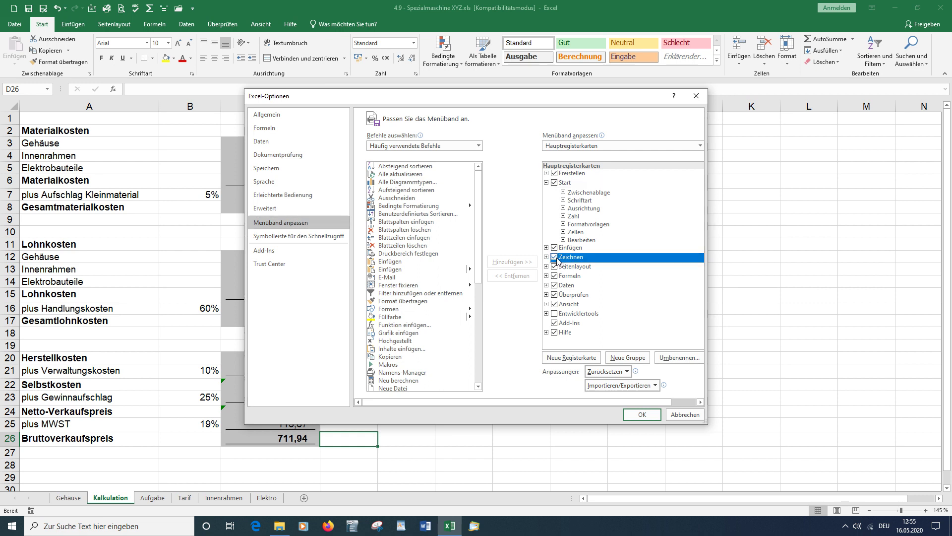
pyautogui.click(642, 415)
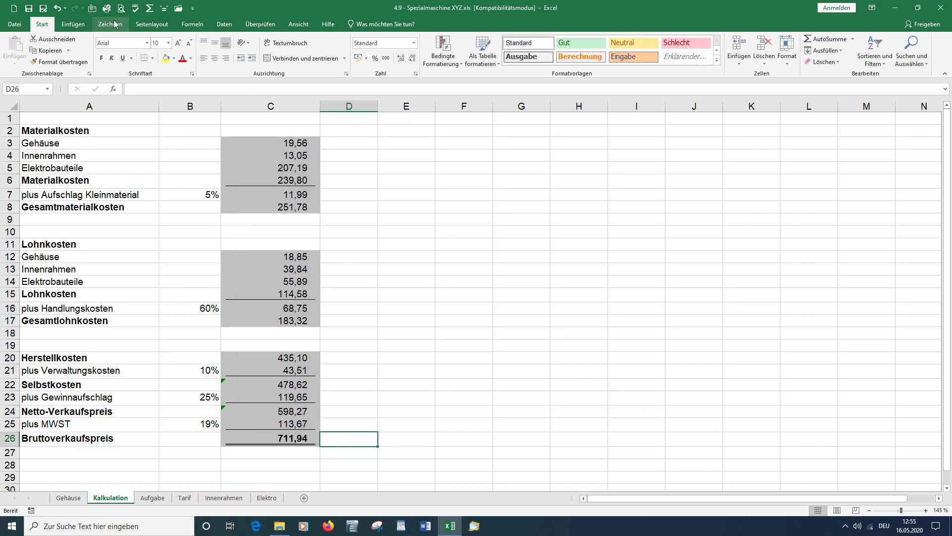
# Switch the Zeichnen pen to light blue and circle the 10% and 25% rates in B20–C23
pyautogui.click(115, 24)
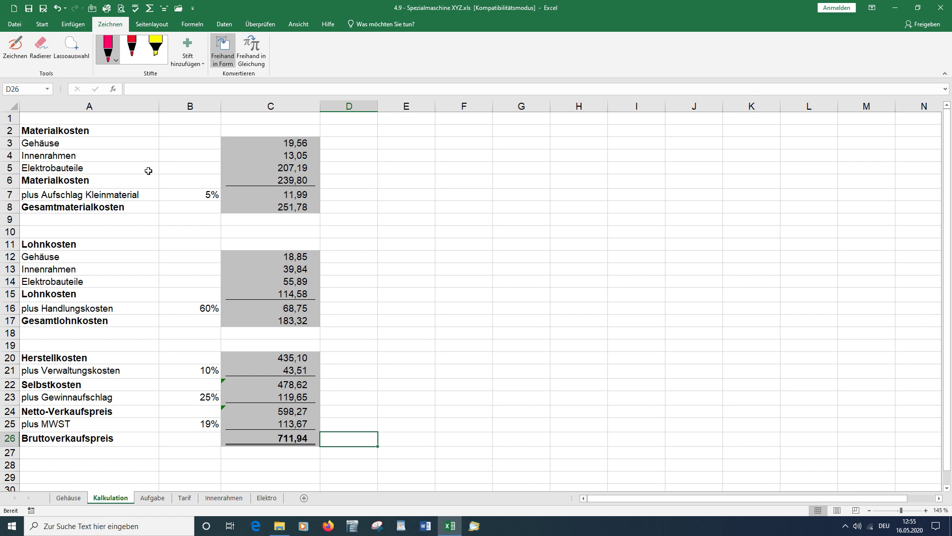
pyautogui.click(108, 50)
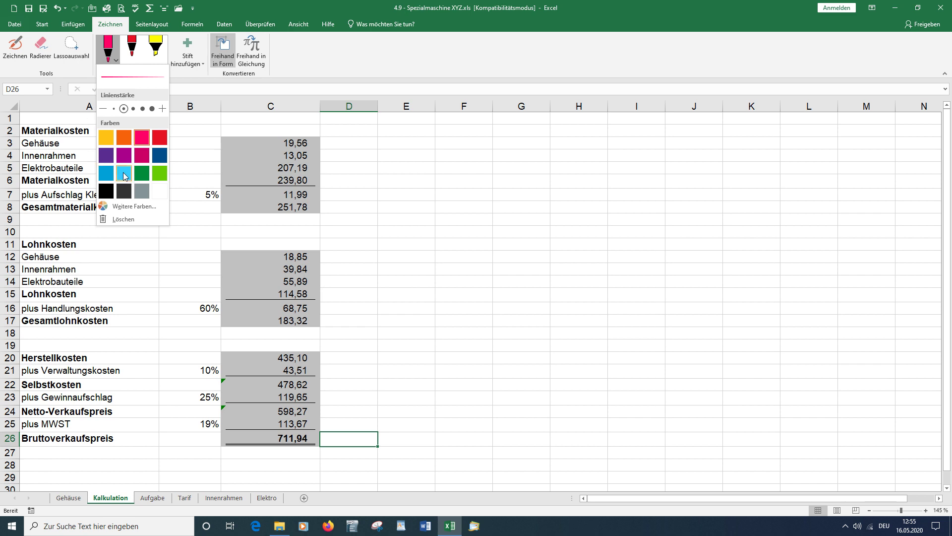
pyautogui.click(123, 172)
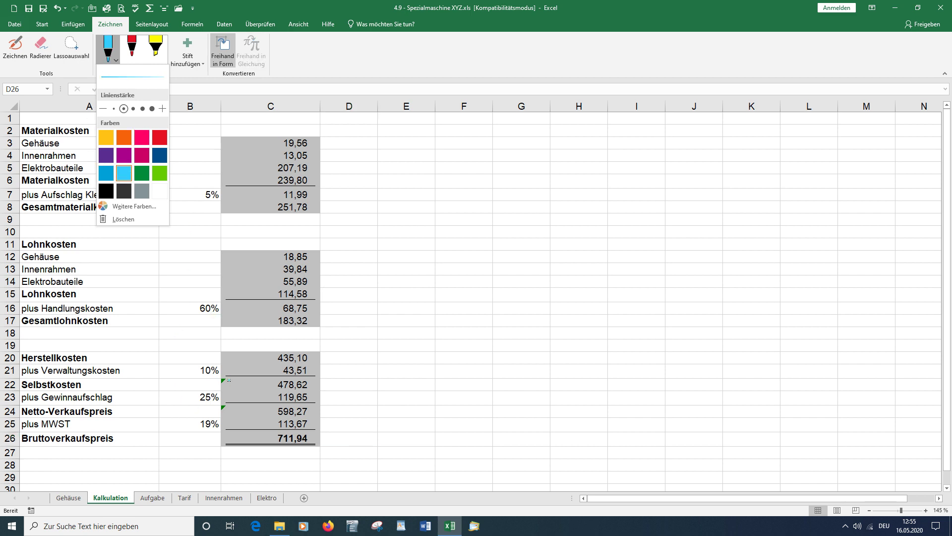
pyautogui.click(179, 344)
pyautogui.moveTo(193, 365)
pyautogui.mouseDown()
pyautogui.moveTo(173, 352)
pyautogui.moveTo(198, 359)
pyautogui.mouseUp()
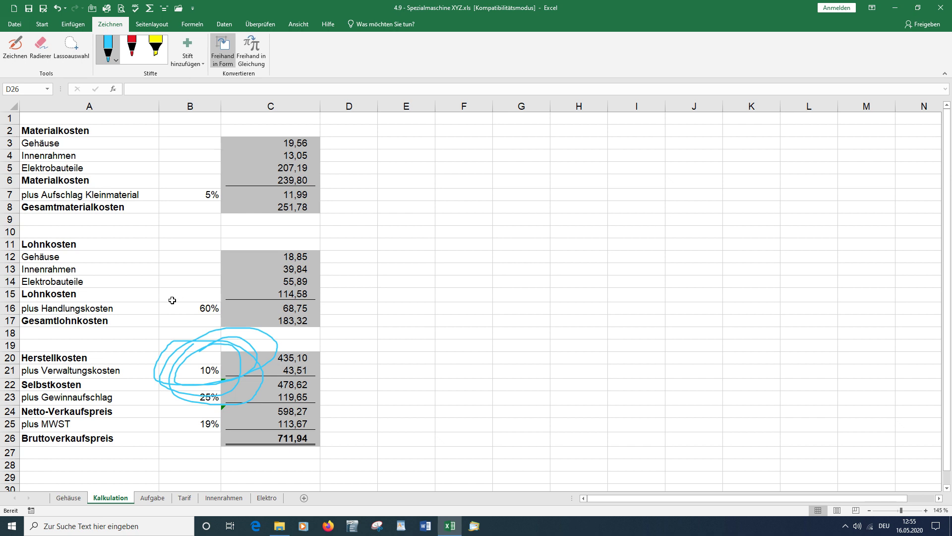
# Set the highlighter to magenta and loop the Materialkosten figures in rows 2–12
pyautogui.click(154, 54)
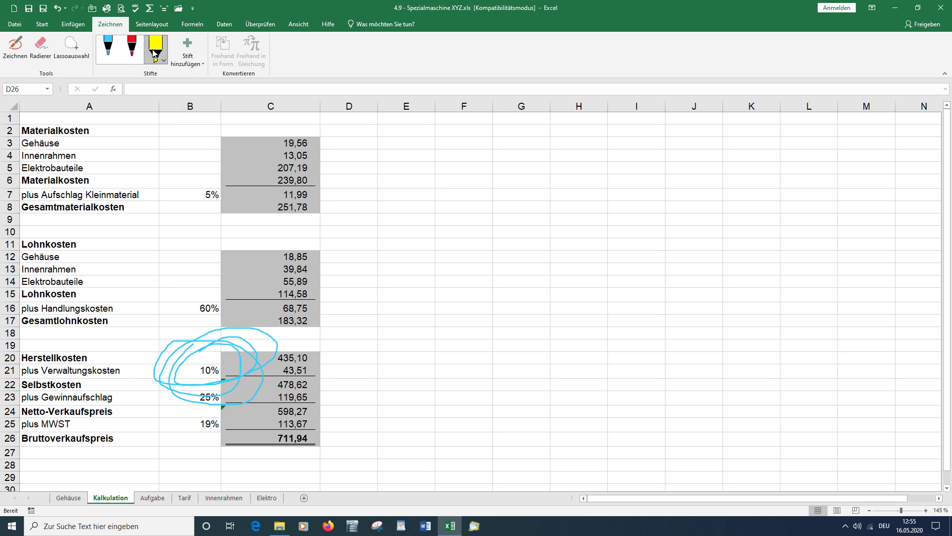
pyautogui.click(163, 60)
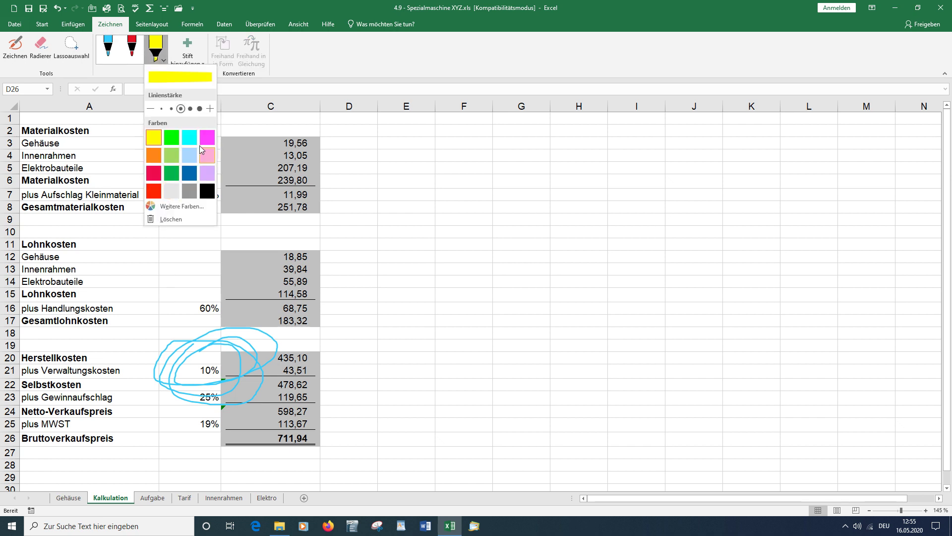
pyautogui.click(201, 138)
pyautogui.moveTo(231, 119)
pyautogui.mouseDown()
pyautogui.moveTo(377, 151)
pyautogui.moveTo(224, 141)
pyautogui.mouseUp()
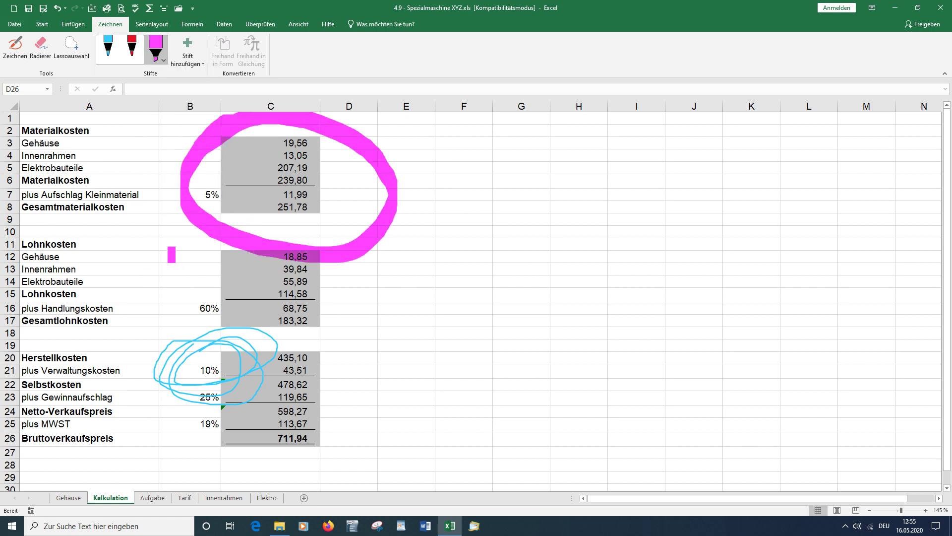
# Erase the magenta highlighter loop with Radierer and leave erasing mode
pyautogui.click(40, 47)
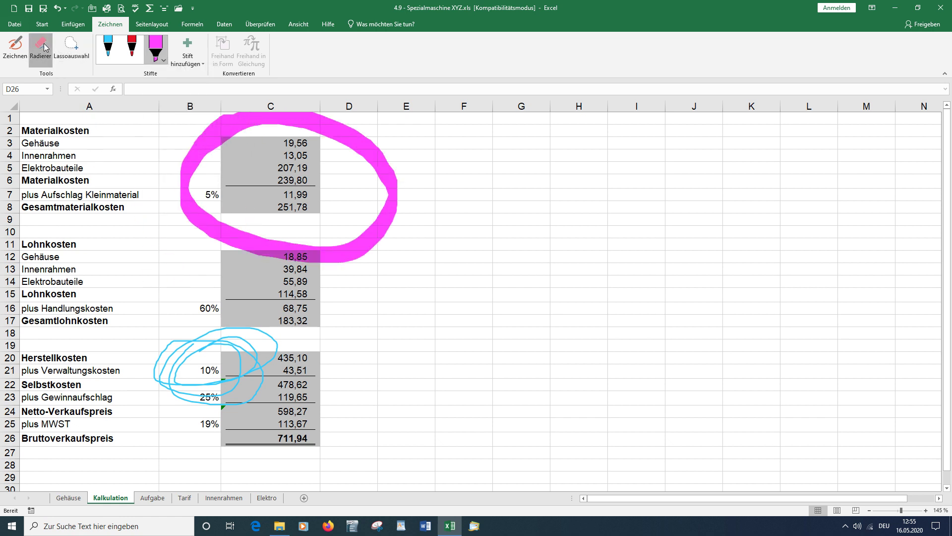
pyautogui.click(212, 135)
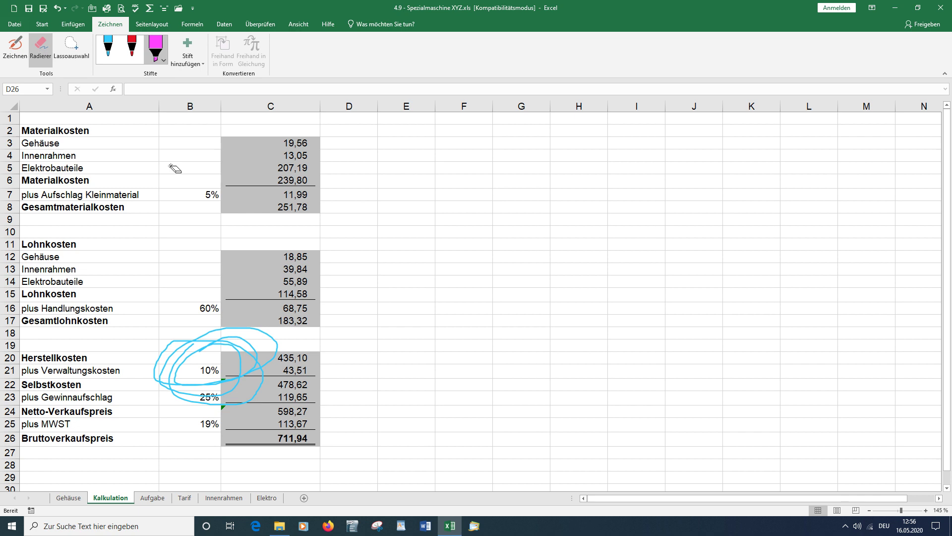
pyautogui.press('Escape')
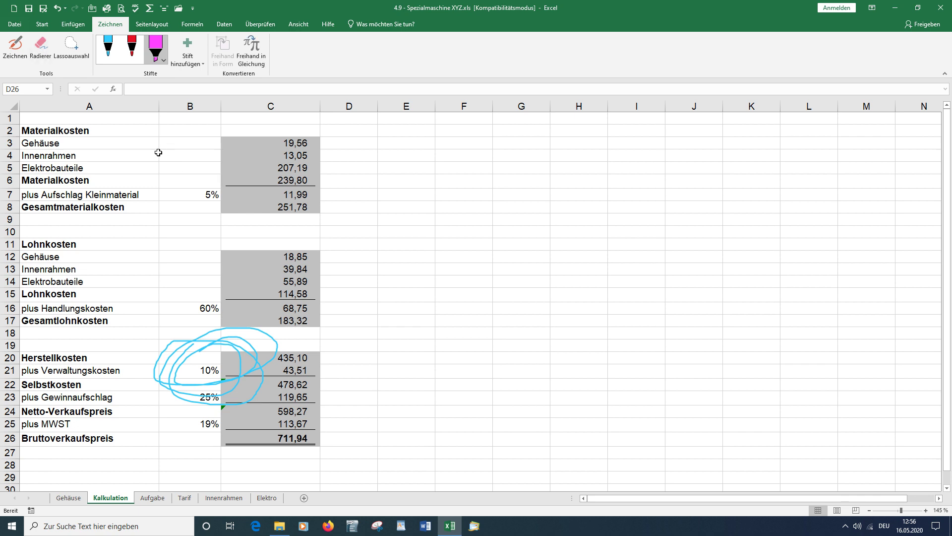
# With the light-blue pen and Freihand in Form, sketch a box over columns E–F, rows 3–9
pyautogui.click(178, 158)
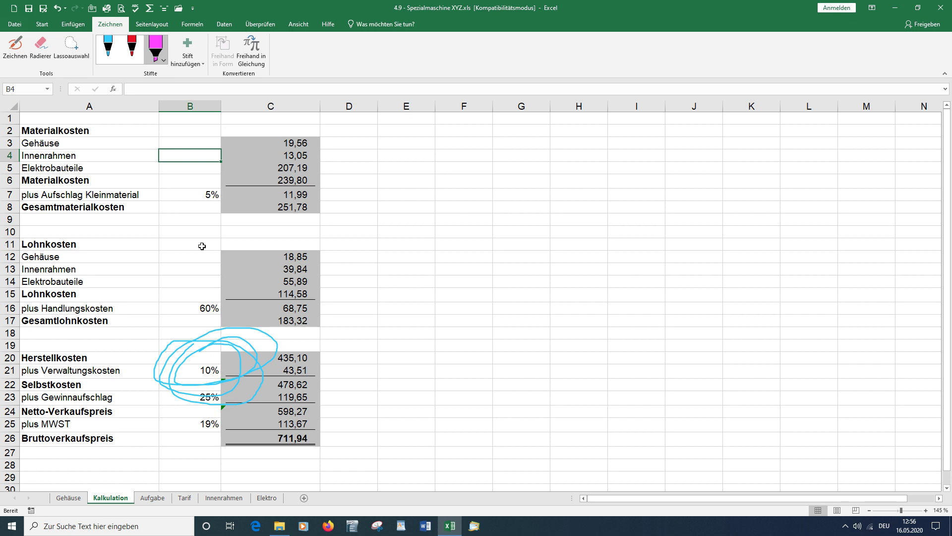
pyautogui.click(107, 47)
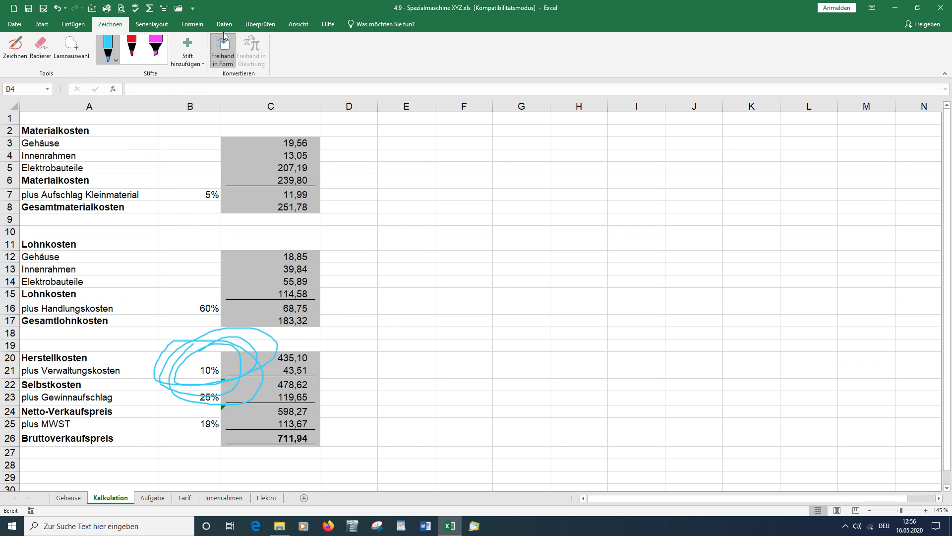
pyautogui.click(218, 63)
pyautogui.moveTo(379, 140)
pyautogui.mouseDown()
pyautogui.moveTo(494, 162)
pyautogui.moveTo(395, 126)
pyautogui.mouseUp()
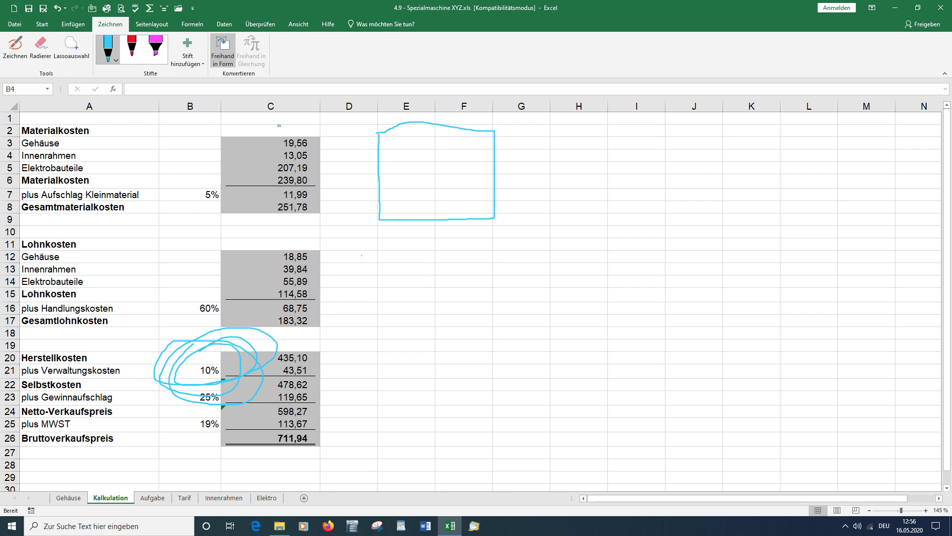
# Redraw the box right of the table as a rectangle shape and delete the rough ink box above
pyautogui.click(222, 49)
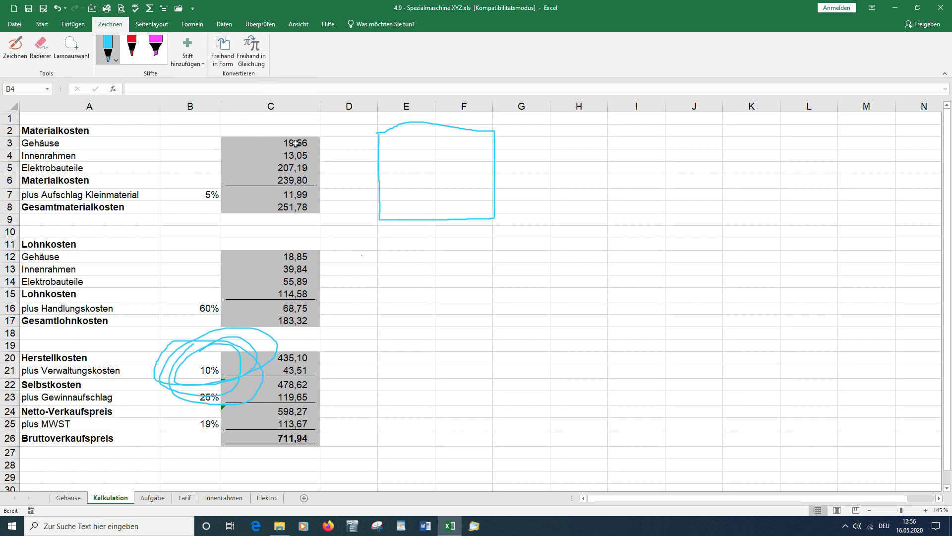
pyautogui.click(233, 43)
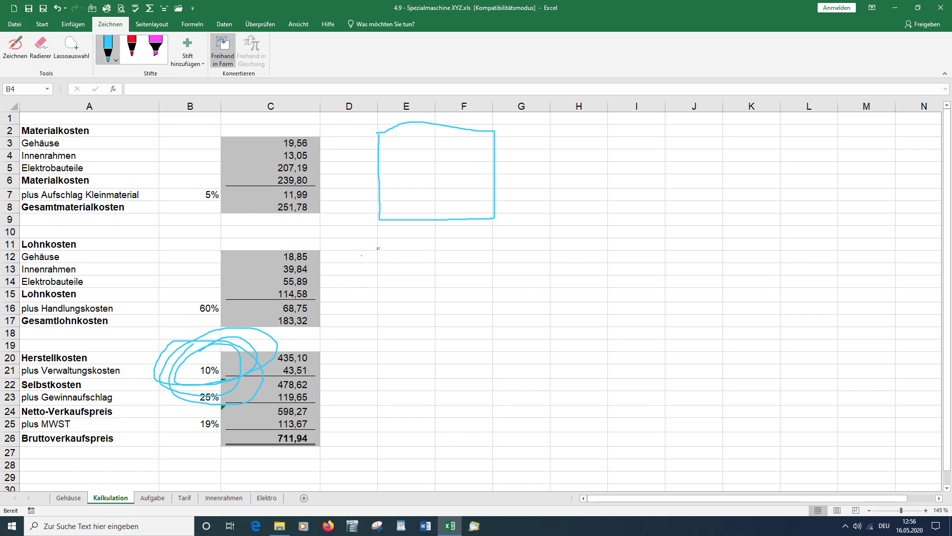
pyautogui.moveTo(378, 264)
pyautogui.mouseDown()
pyautogui.moveTo(462, 252)
pyautogui.moveTo(386, 245)
pyautogui.mouseUp()
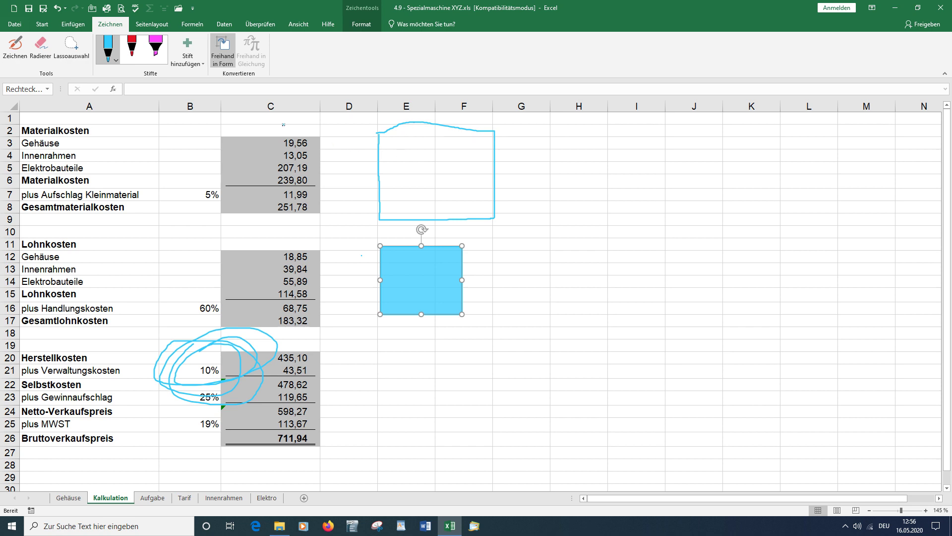
pyautogui.click(380, 150)
pyautogui.press('Delete')
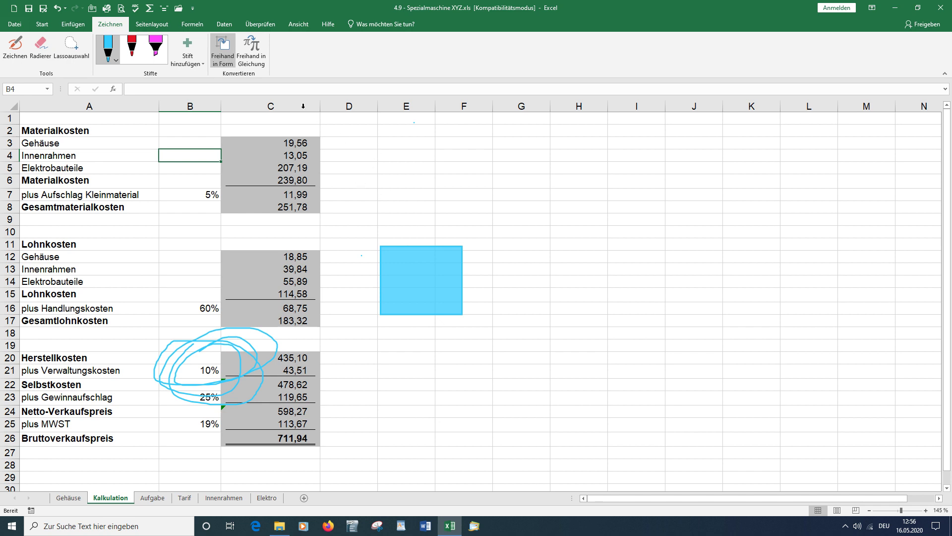
# Handwrite 12/25 in Freihand in Gleichung, clearing and rewriting it after a misrecognition
pyautogui.click(254, 60)
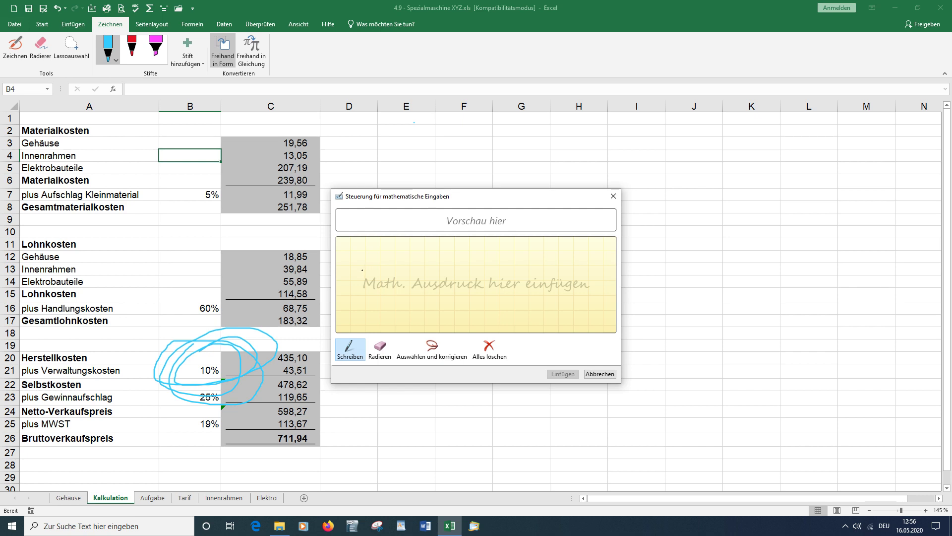
pyautogui.moveTo(363, 270)
pyautogui.mouseDown()
pyautogui.moveTo(378, 245)
pyautogui.moveTo(428, 277)
pyautogui.moveTo(385, 311)
pyautogui.moveTo(423, 320)
pyautogui.moveTo(416, 326)
pyautogui.mouseUp()
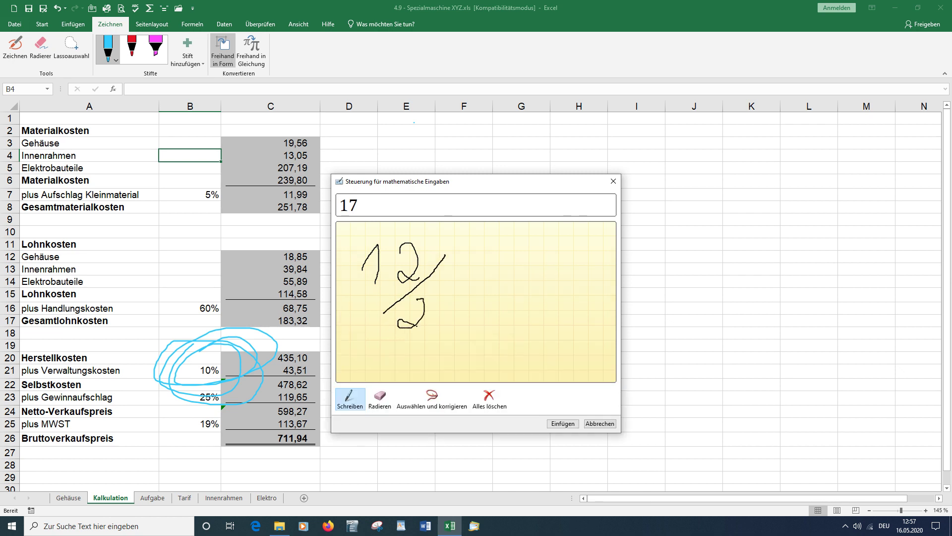
pyautogui.moveTo(445, 297)
pyautogui.mouseDown()
pyautogui.moveTo(469, 319)
pyautogui.moveTo(444, 334)
pyautogui.mouseUp()
pyautogui.moveTo(451, 296); pyautogui.dragTo(494, 296)
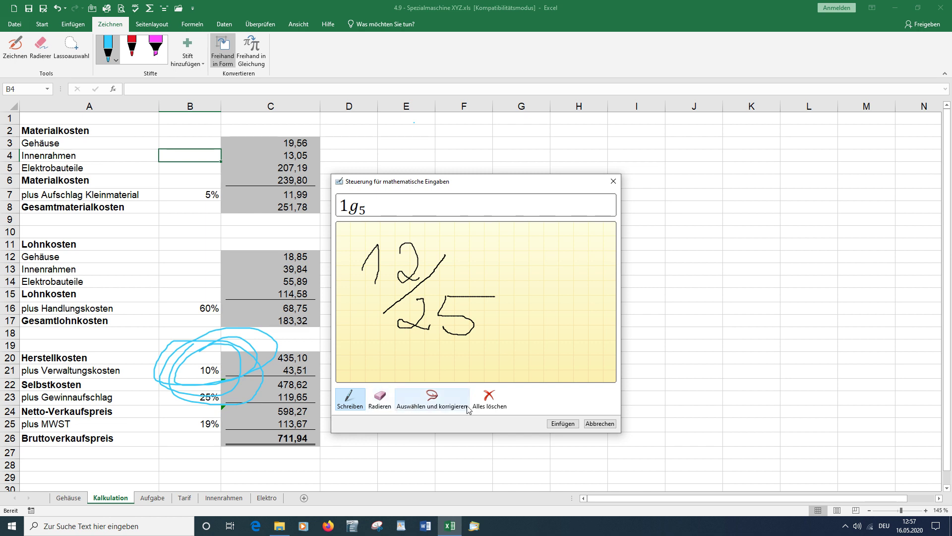
pyautogui.click(489, 399)
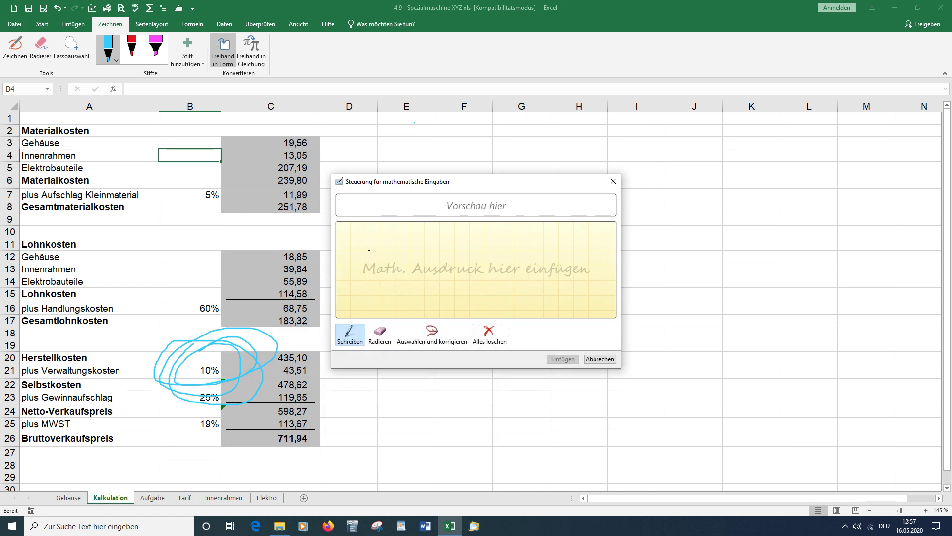
pyautogui.moveTo(369, 250)
pyautogui.mouseDown()
pyautogui.moveTo(383, 231)
pyautogui.moveTo(382, 254)
pyautogui.moveTo(413, 237)
pyautogui.moveTo(395, 251)
pyautogui.moveTo(415, 268)
pyautogui.moveTo(397, 289)
pyautogui.moveTo(483, 298)
pyautogui.mouseUp()
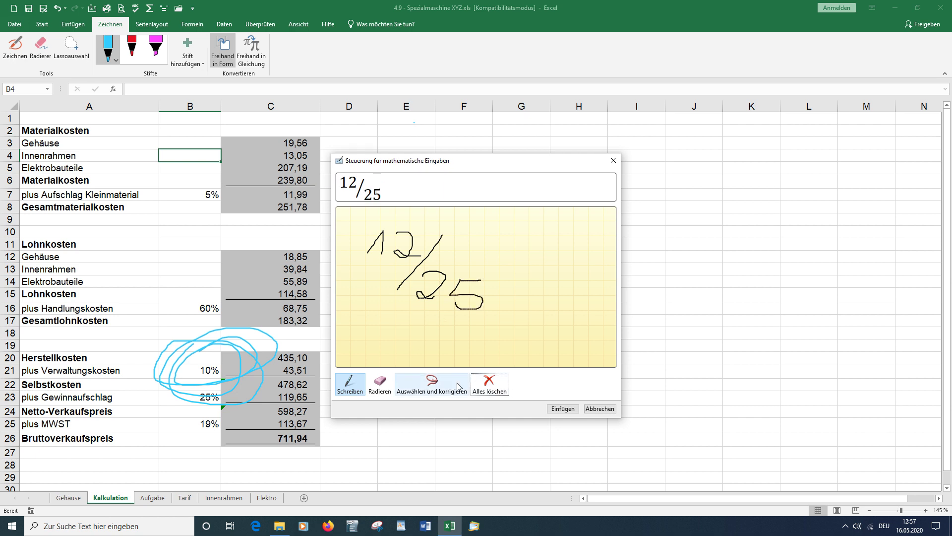
# Insert the 12/25 equation, move it up near cell E5, and deselect it
pyautogui.click(565, 409)
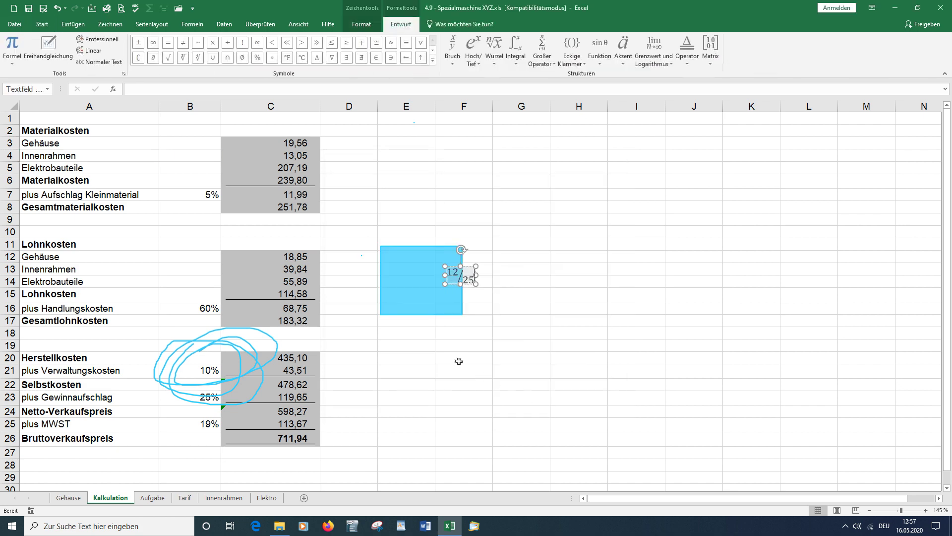
pyautogui.moveTo(468, 268); pyautogui.dragTo(412, 168)
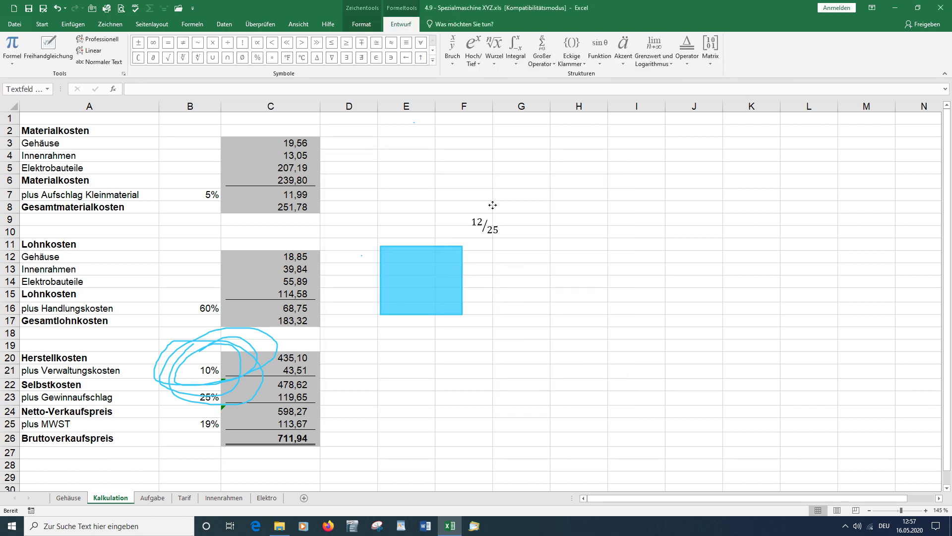
pyautogui.click(427, 210)
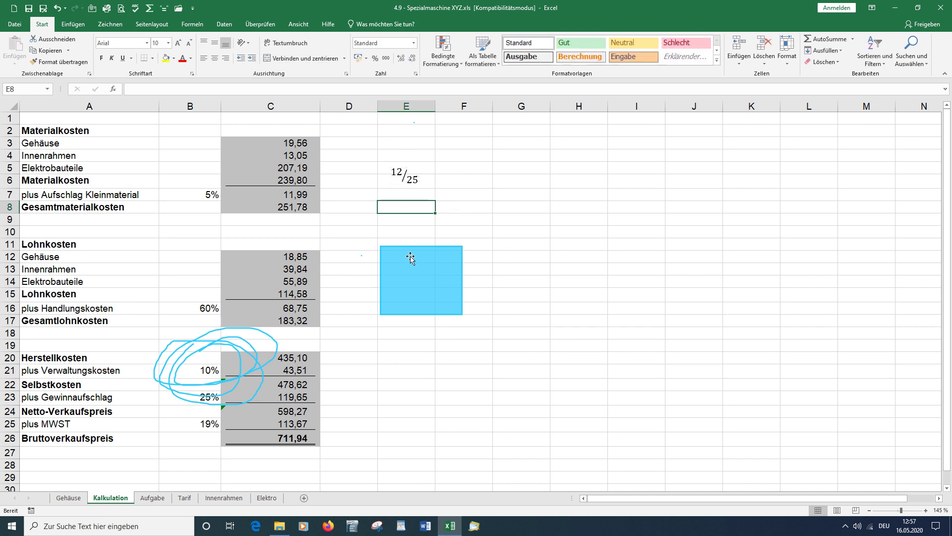
# Set the highlighter to orange and test it over the Handlungskosten and Materialkosten areas
pyautogui.click(113, 24)
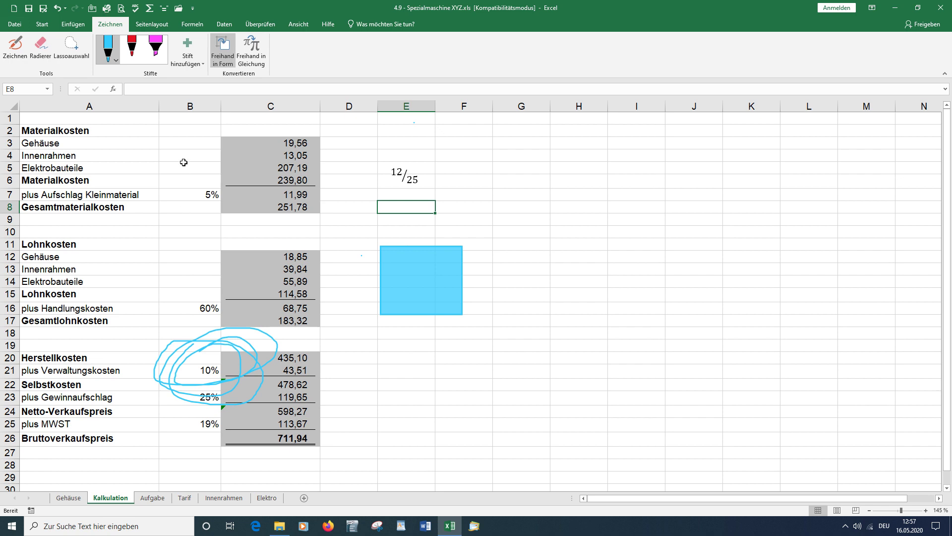
pyautogui.click(156, 51)
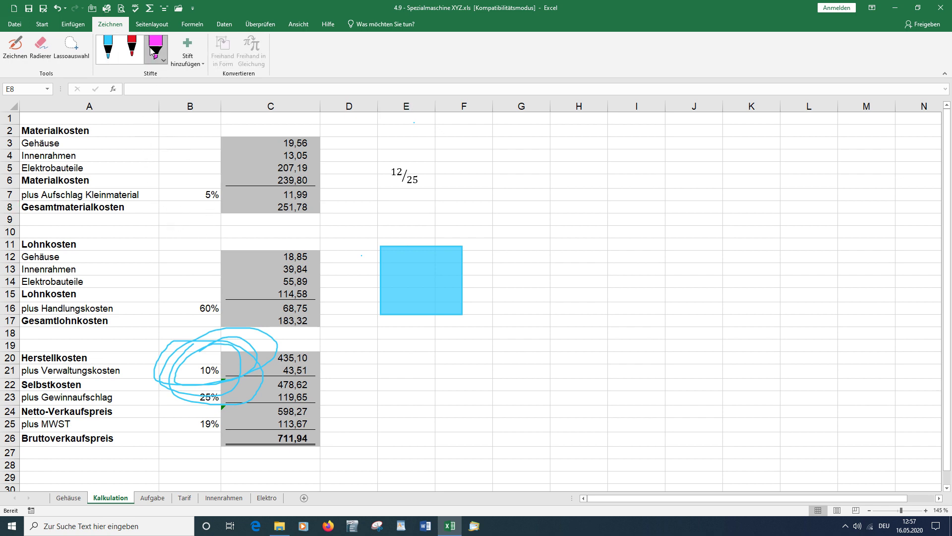
pyautogui.click(159, 62)
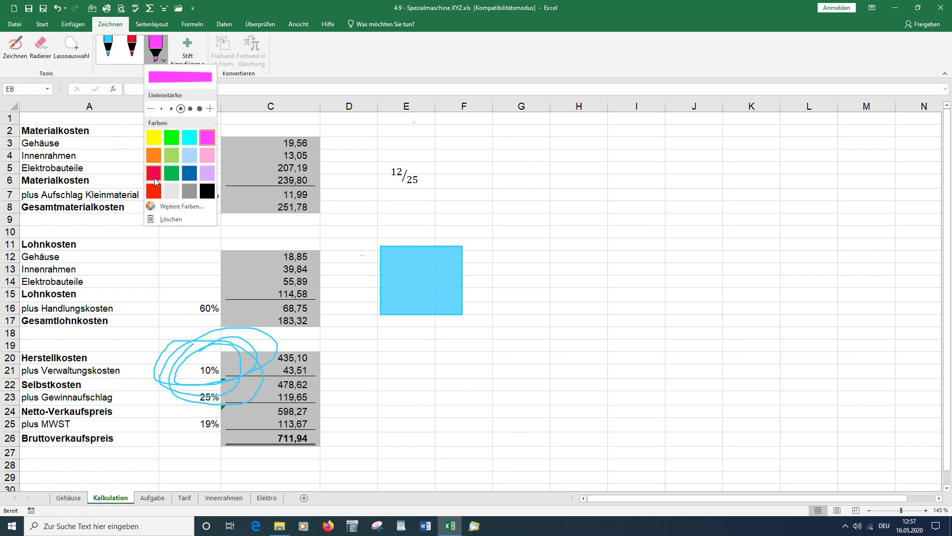
pyautogui.click(150, 154)
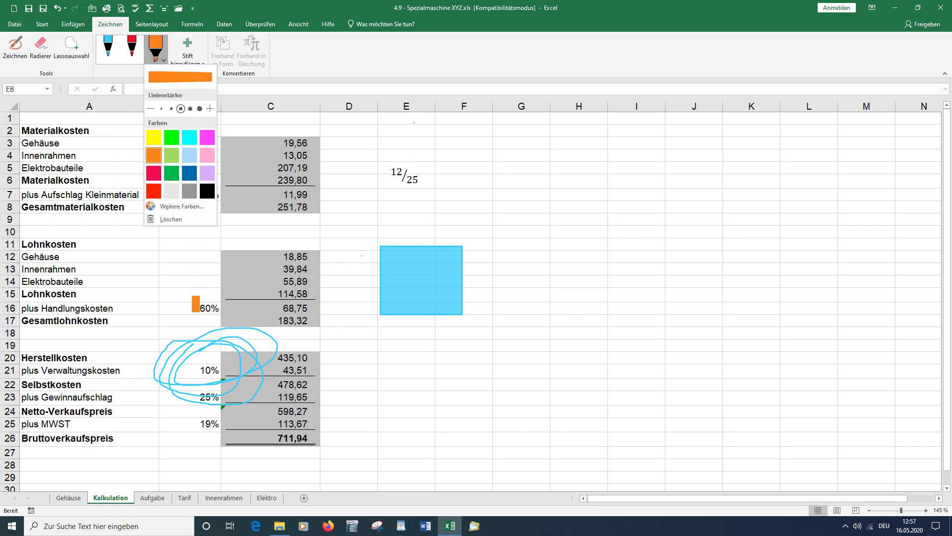
pyautogui.click(201, 304)
pyautogui.moveTo(201, 304); pyautogui.dragTo(205, 248)
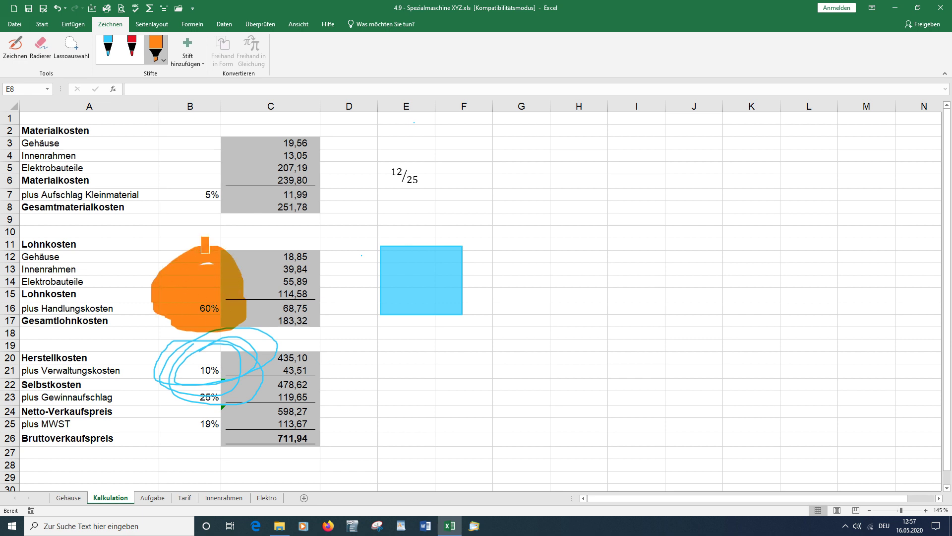
pyautogui.moveTo(129, 218); pyautogui.dragTo(345, 250)
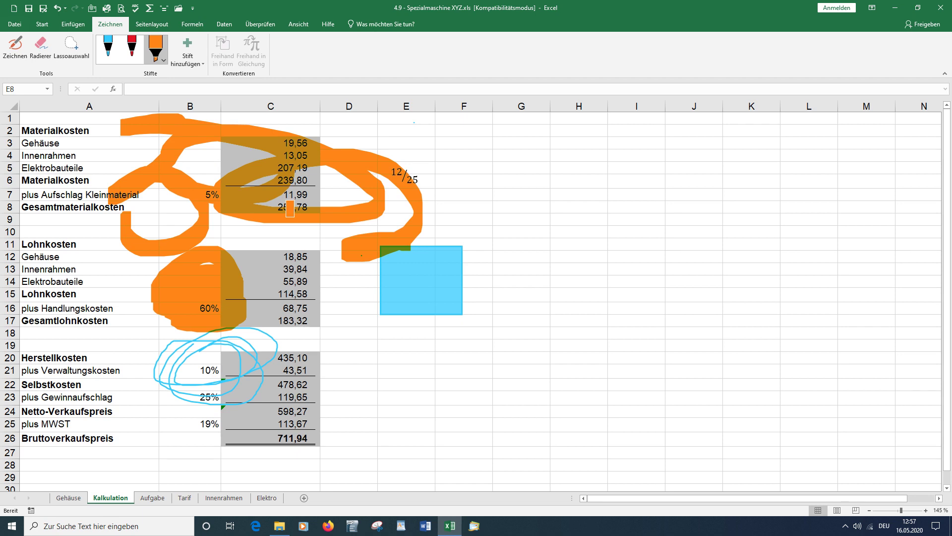
# Delete the orange loop and the orange blob over the Lohnkosten rows
pyautogui.press('Escape')
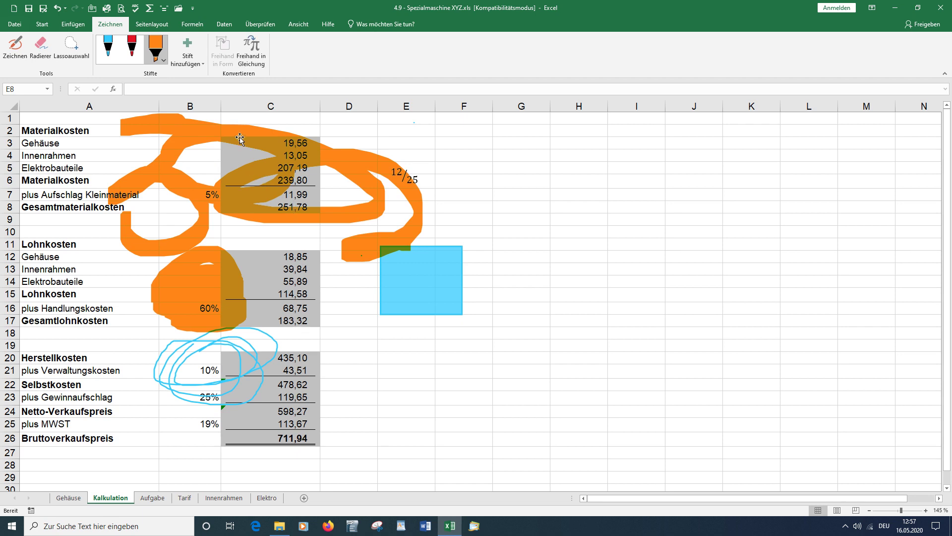
pyautogui.click(235, 134)
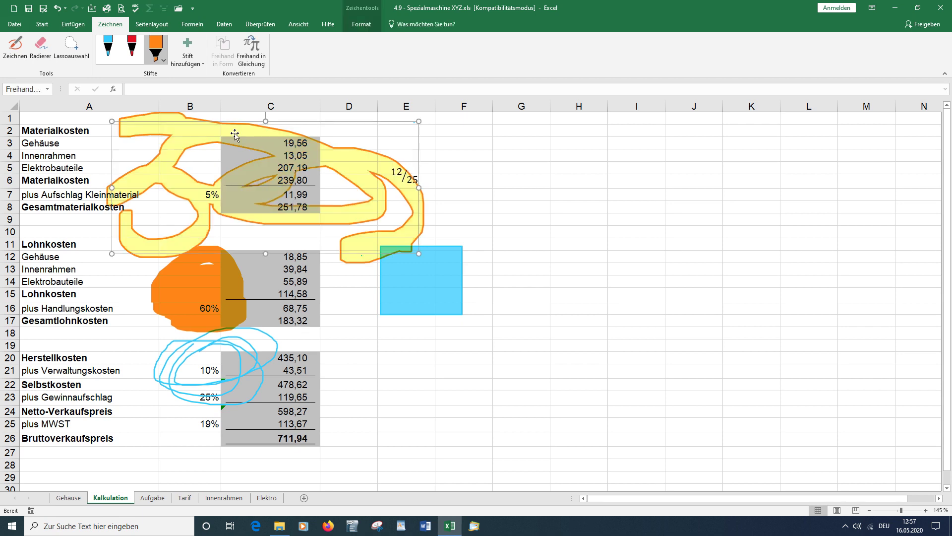
pyautogui.press('Delete')
pyautogui.click(196, 256)
pyautogui.press('Delete')
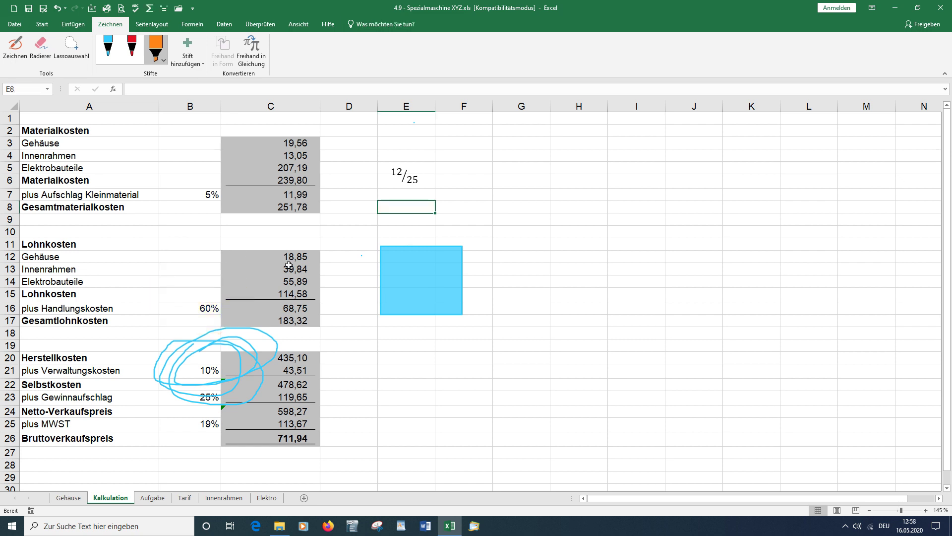